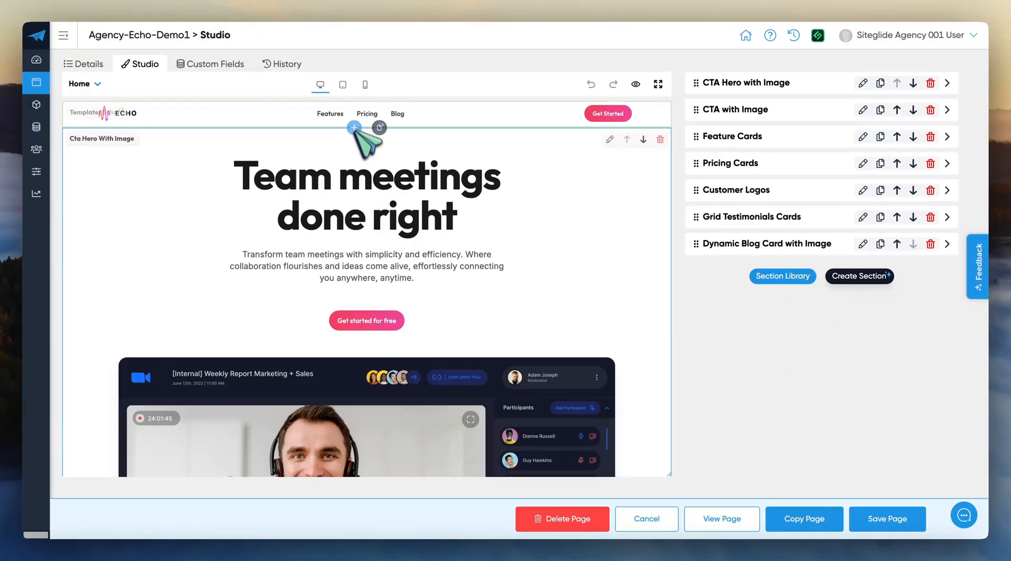
Open the section library and browse the Contact and Blog categories before returning to all sections.
left_click(791, 276)
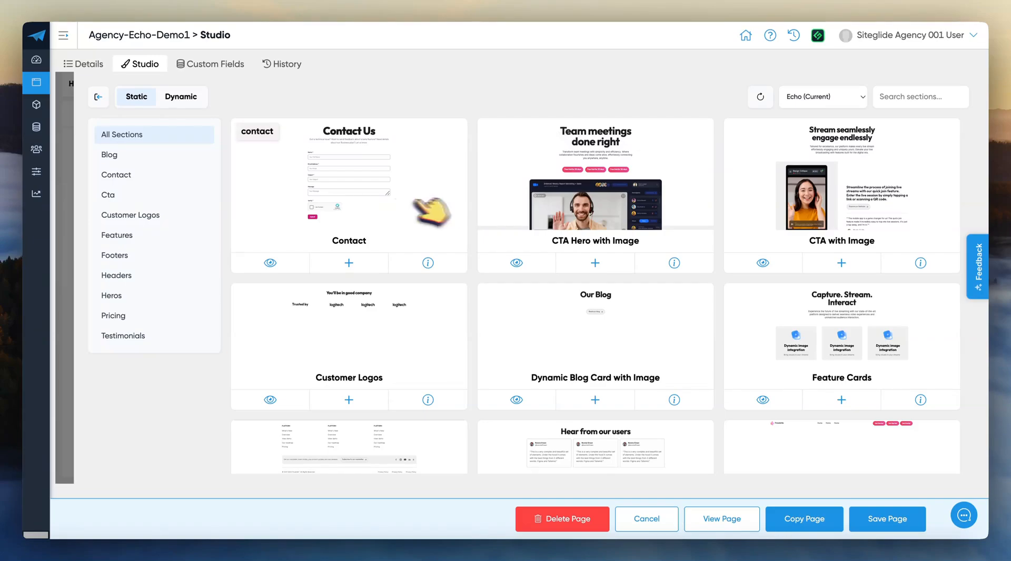
left_click(121, 155)
left_click(126, 175)
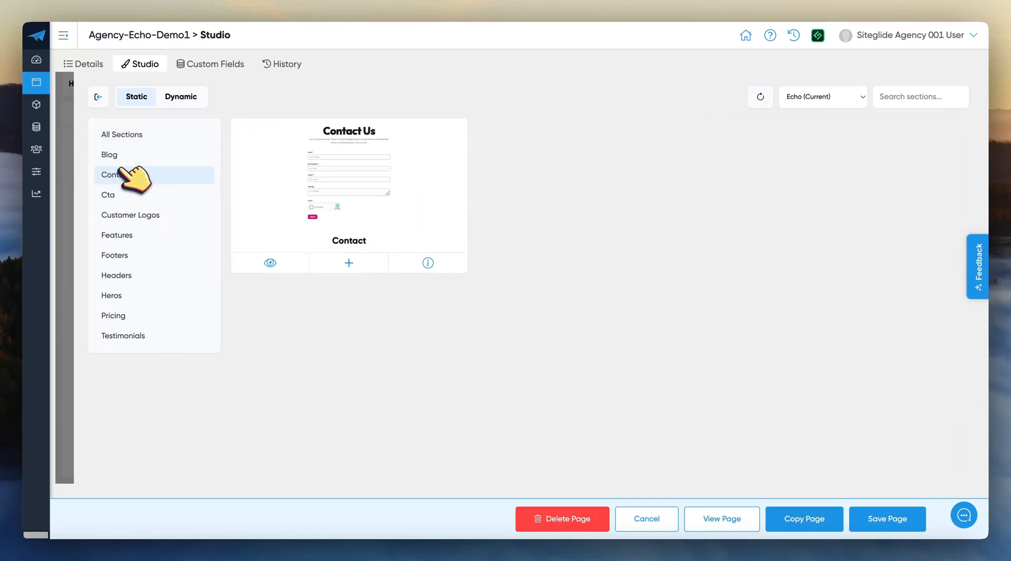
left_click(121, 155)
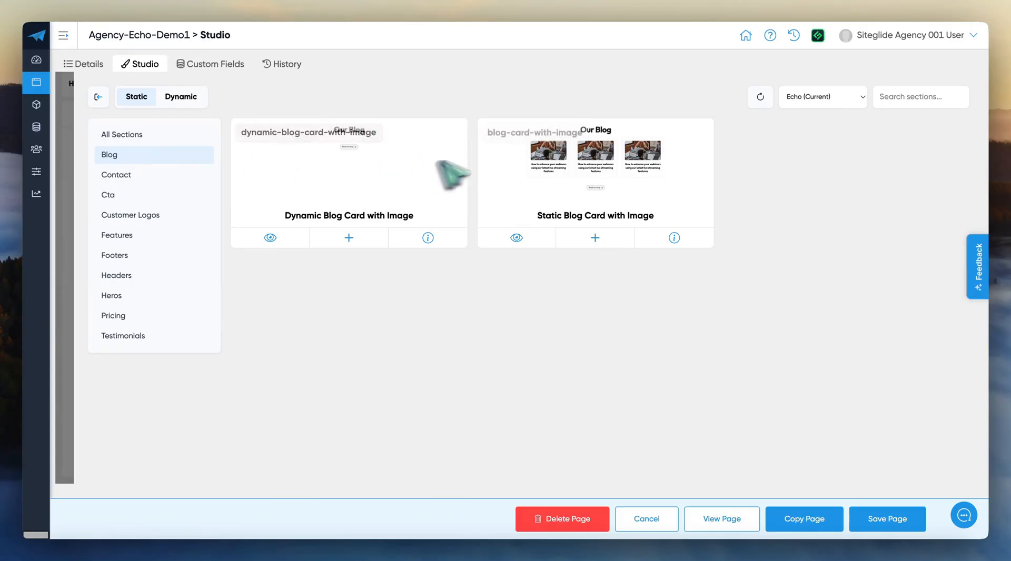
left_click(127, 135)
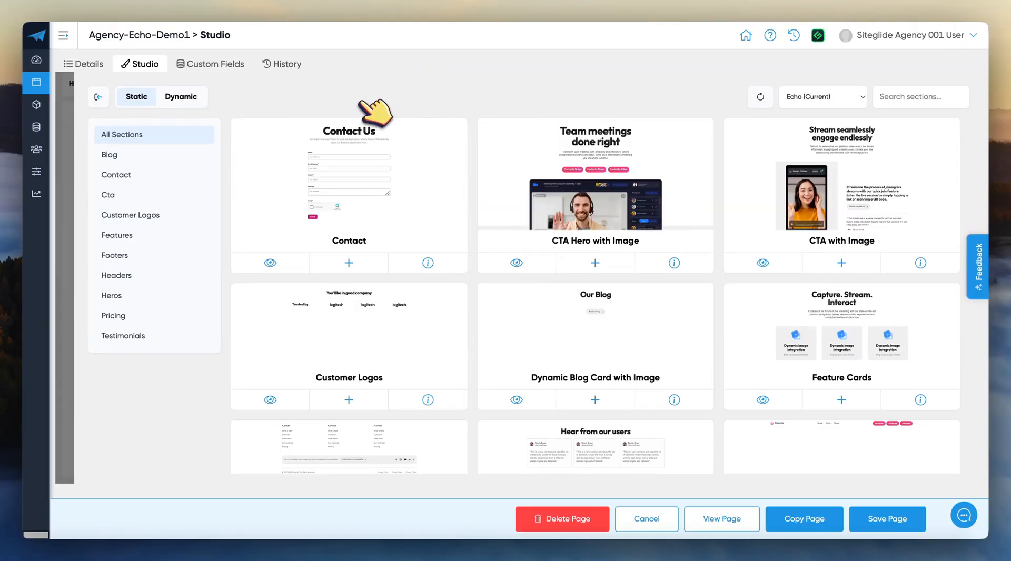
Switch the section library to the Flowbite Free theme and browse its available sections.
left_click(800, 96)
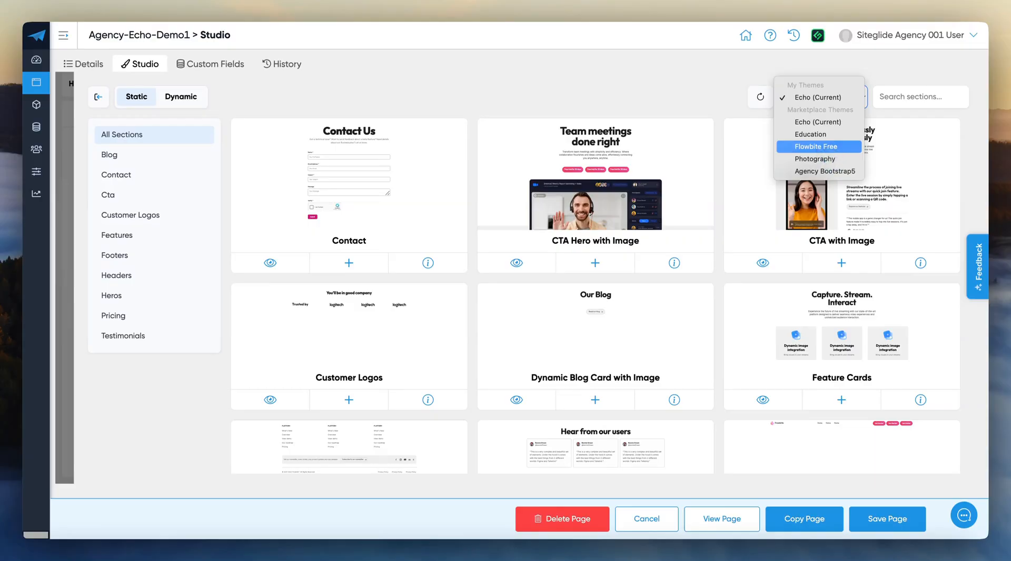
key("Return")
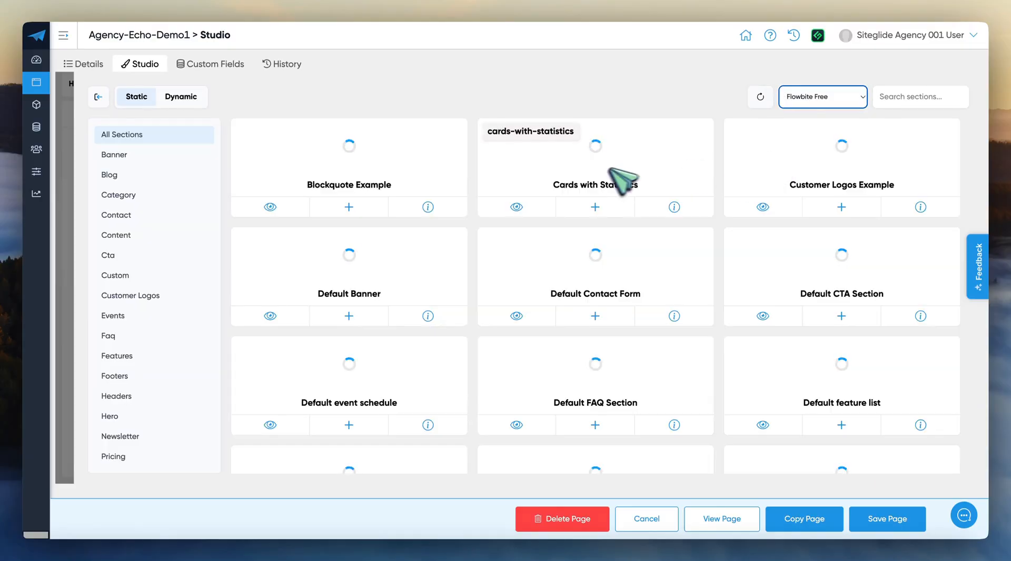
scroll(643, 297, "down", 10)
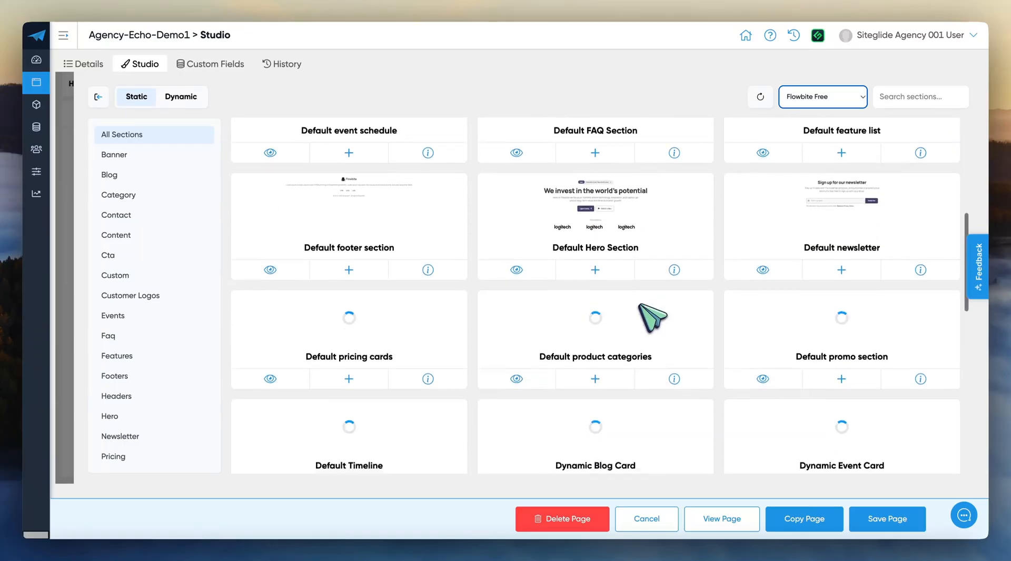
scroll(643, 297, "up", 8)
scroll(653, 310, "up", 3)
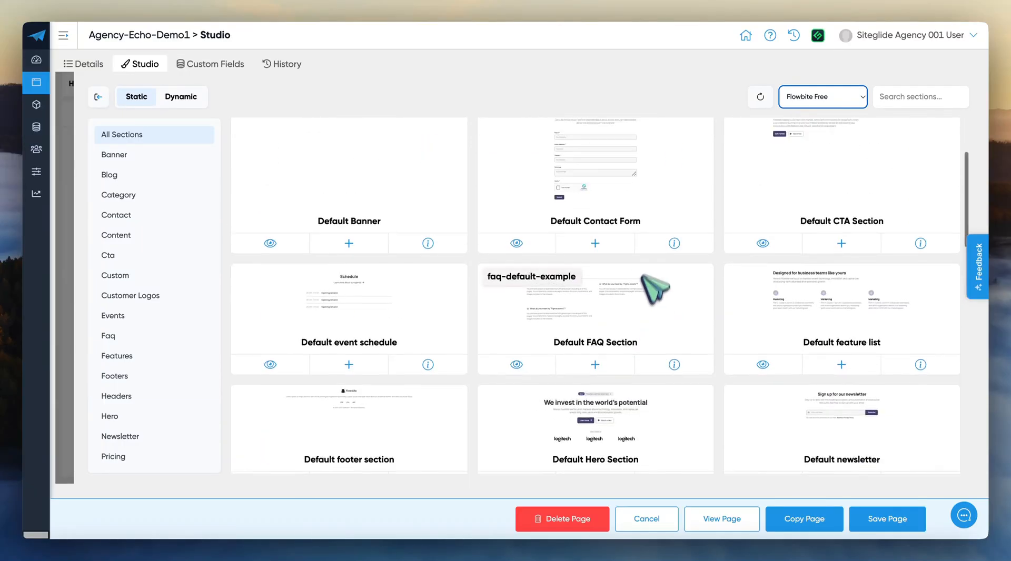
Set the section library's theme back to Echo and add its Feature Cards section to the end of the Home page.
left_click(801, 98)
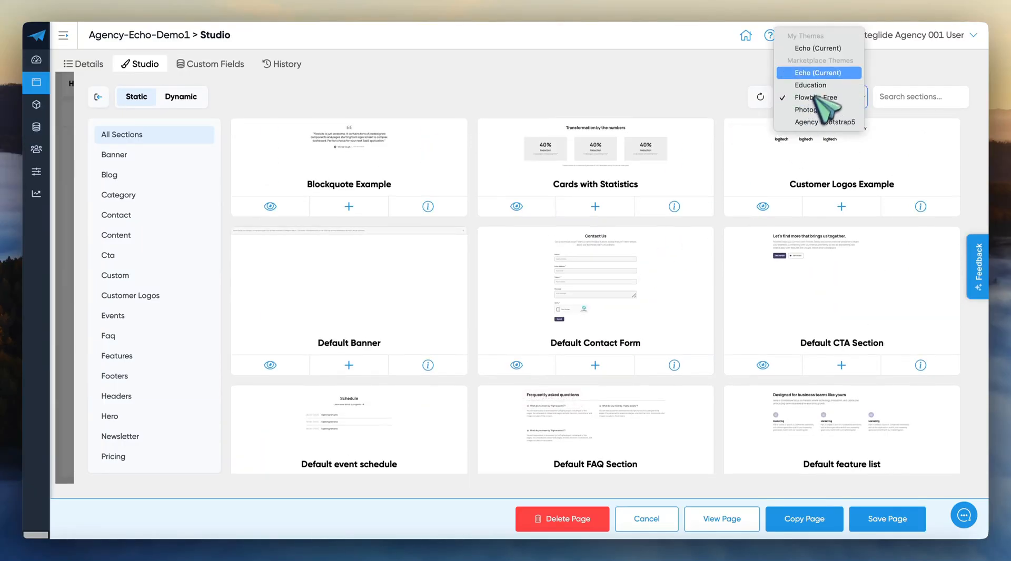
left_click(832, 43)
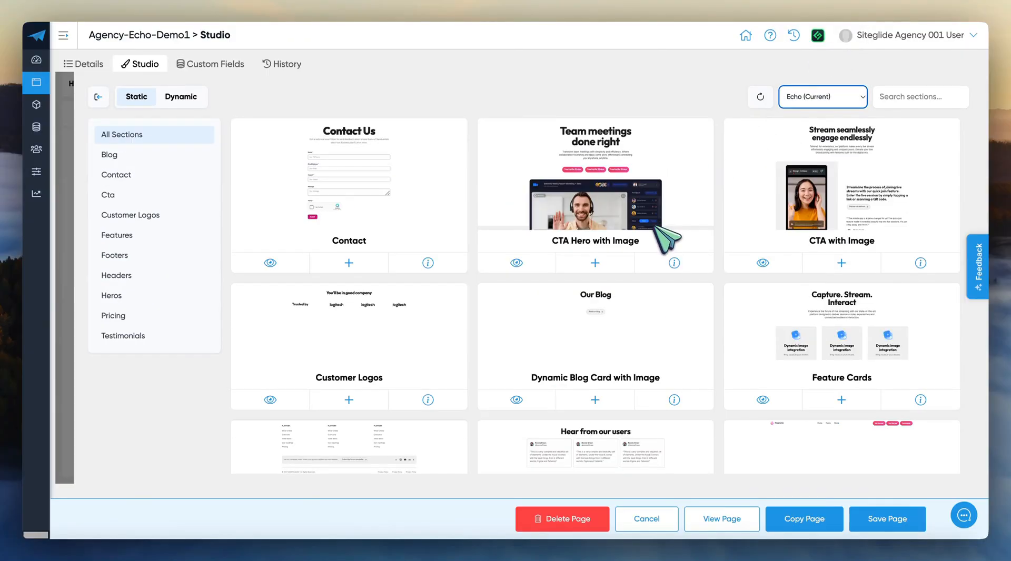
left_click(848, 395)
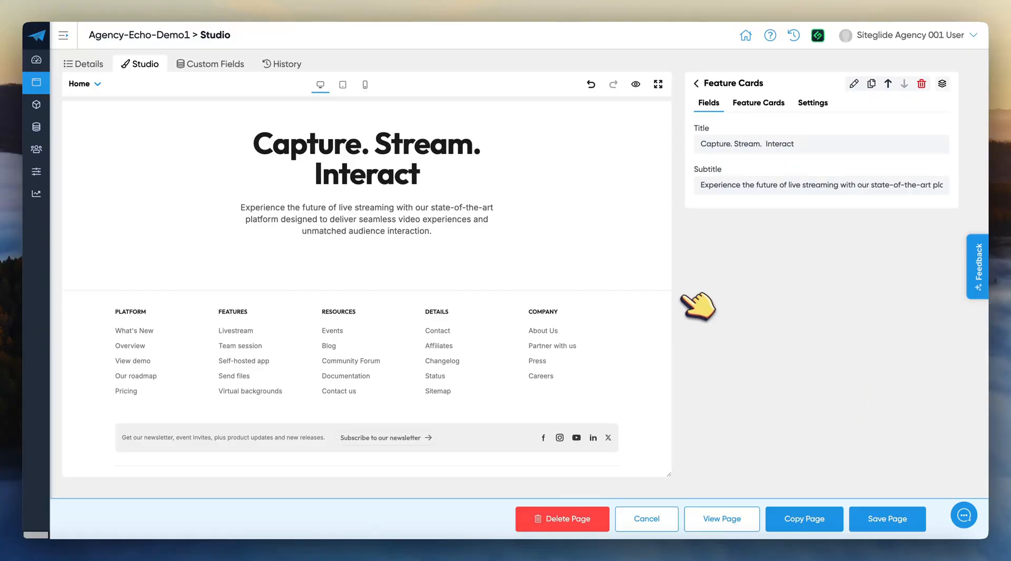
scroll(563, 295, "up", 3)
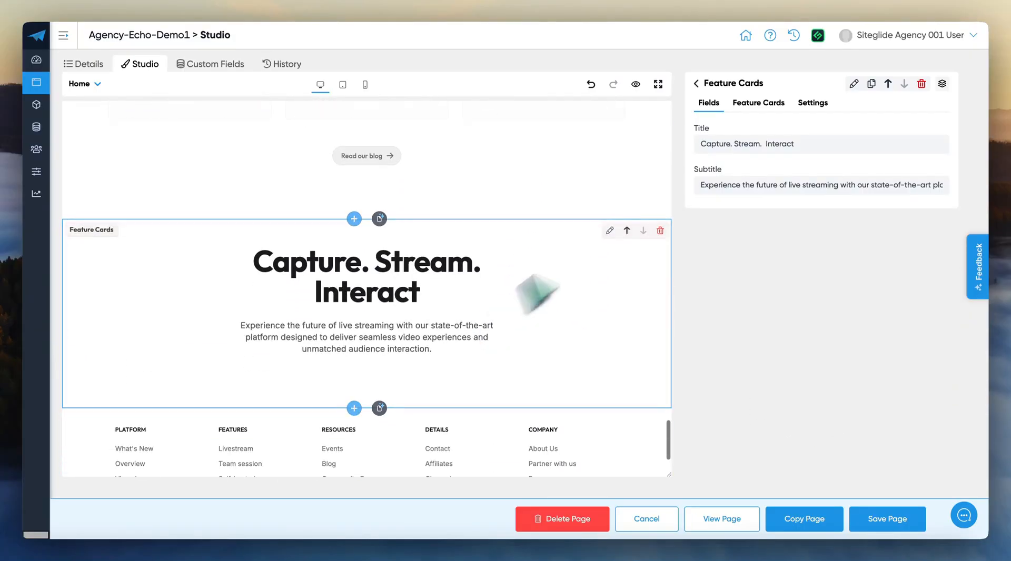
Add one card item to the new Feature Cards section and duplicate that section on the page.
left_click(758, 103)
left_click(813, 129)
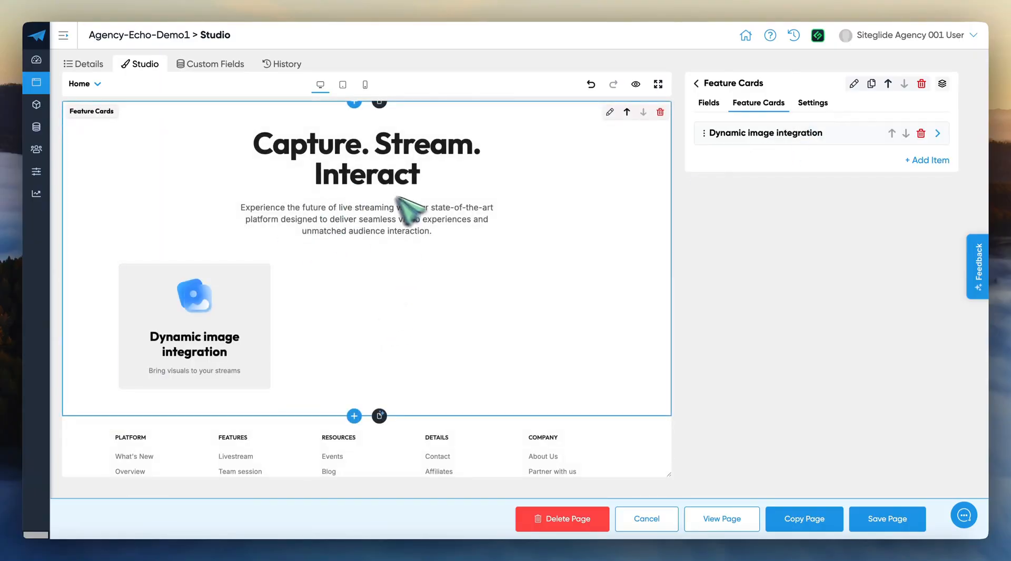
scroll(447, 219, "up", 5)
scroll(458, 221, "down", 5)
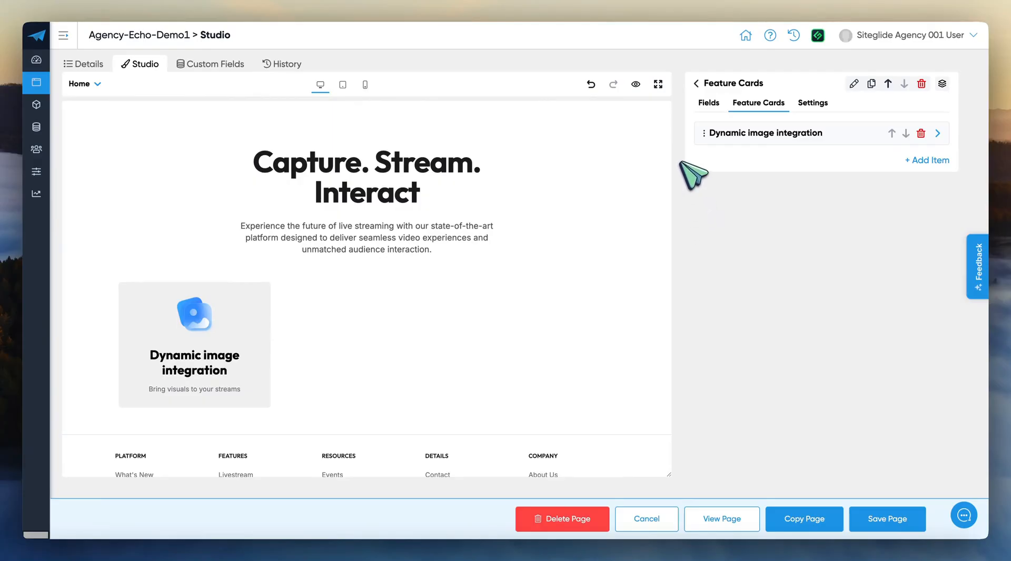
scroll(653, 212, "up", 1)
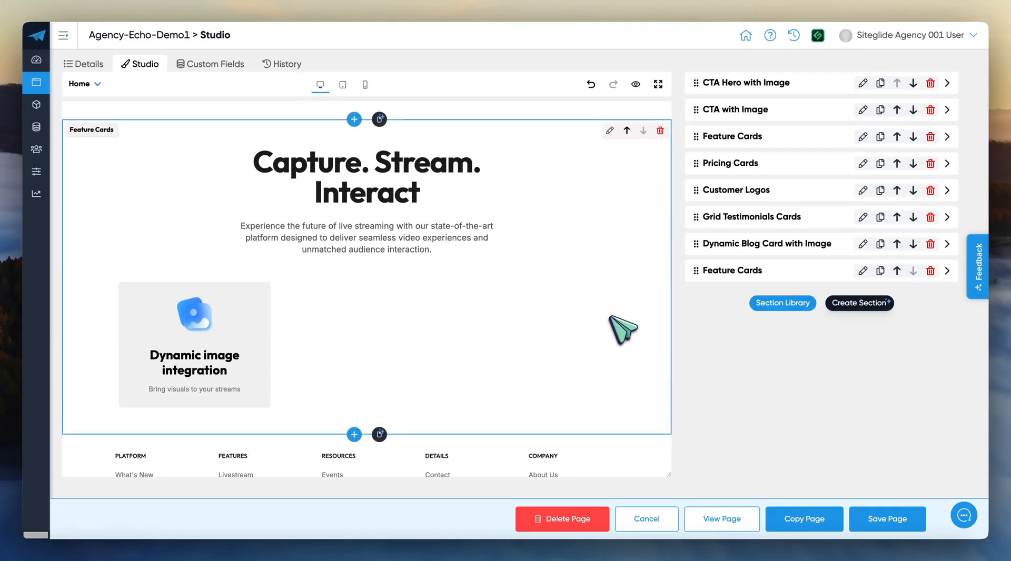
left_click(880, 271)
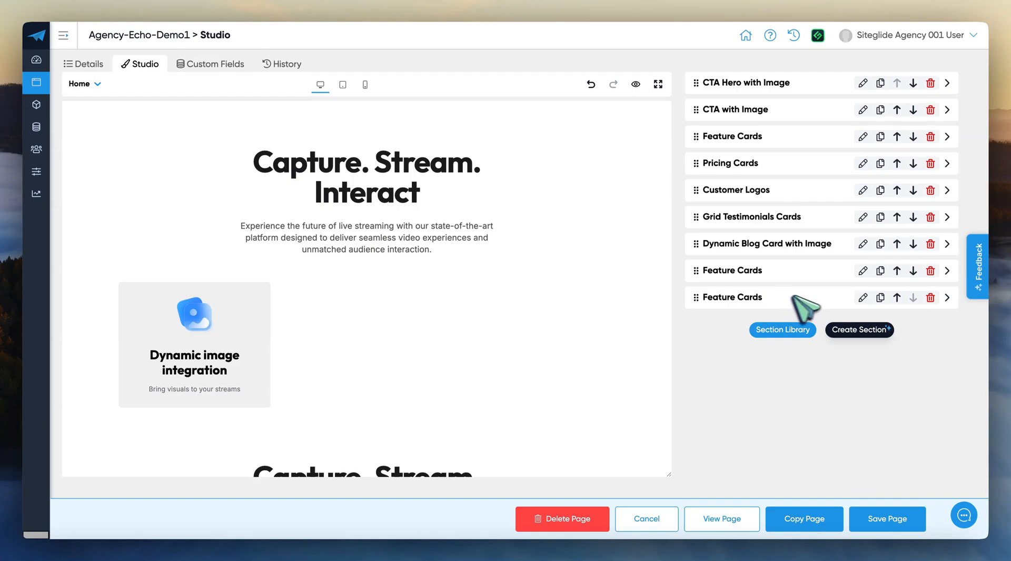
Append 2 after {{this.title}} in the h1 code of the last Feature Cards section and update the library section for all pages using it.
left_click(866, 298)
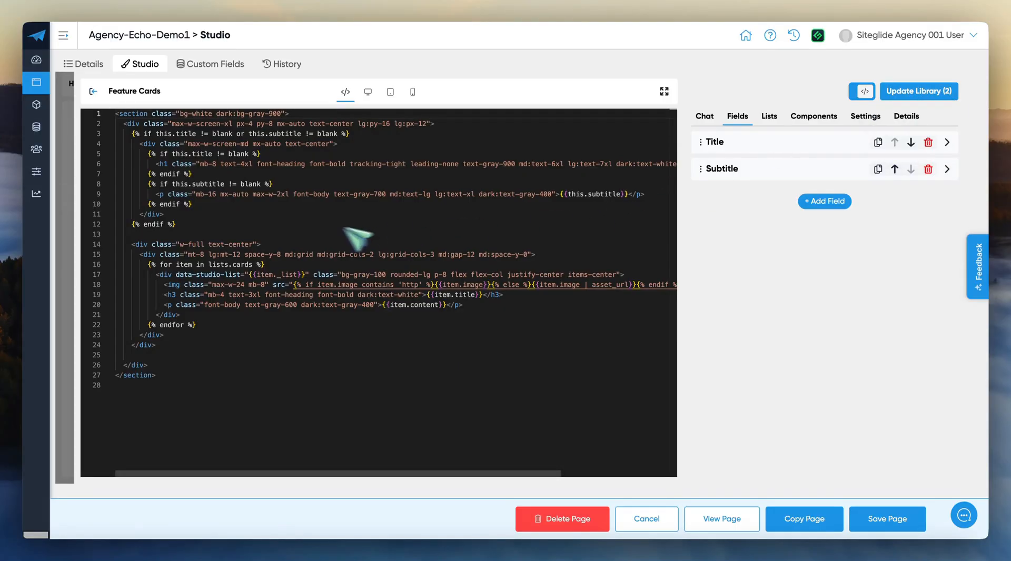
left_click(483, 296)
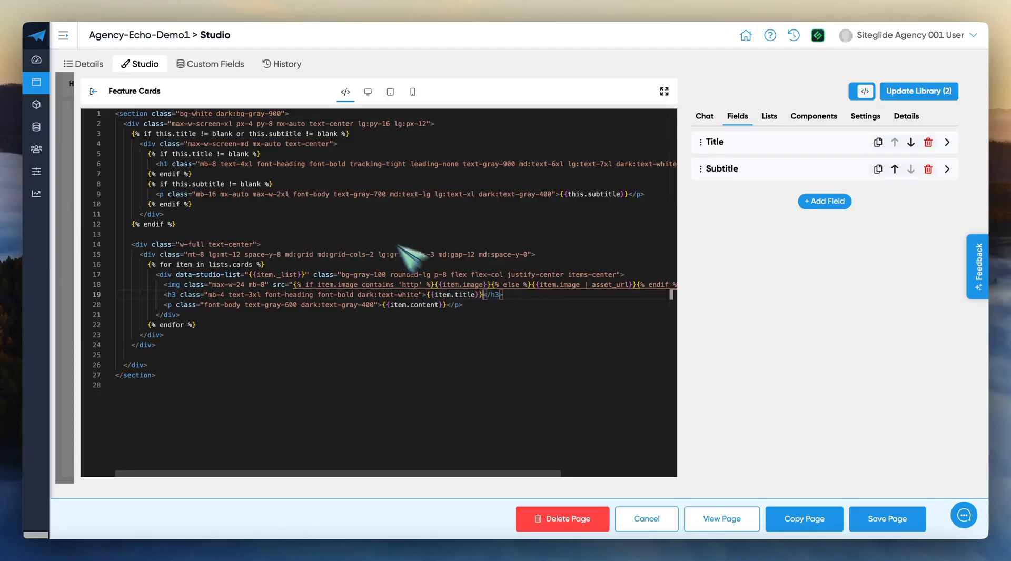
scroll(290, 166, "right", 5)
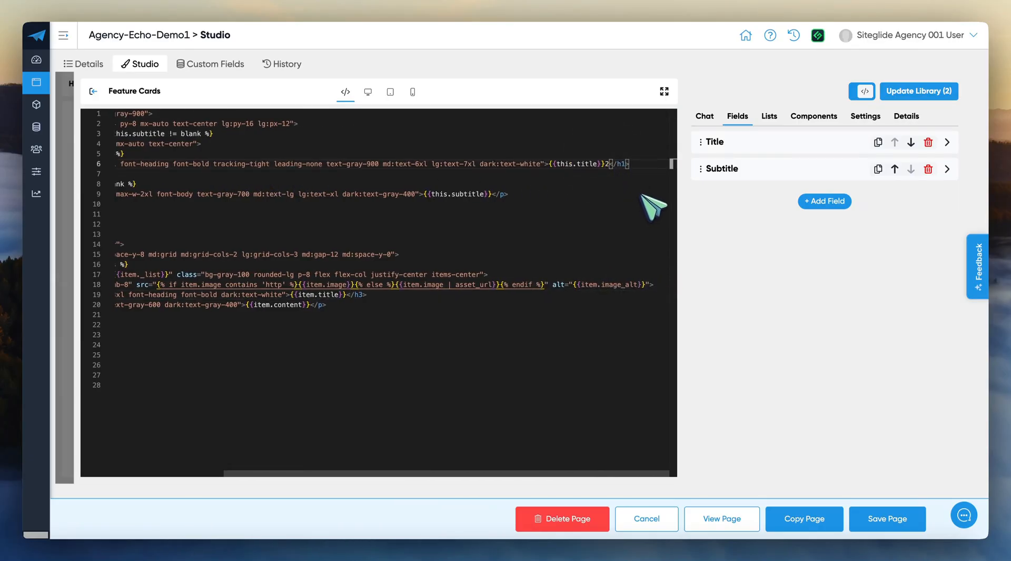
left_click(924, 91)
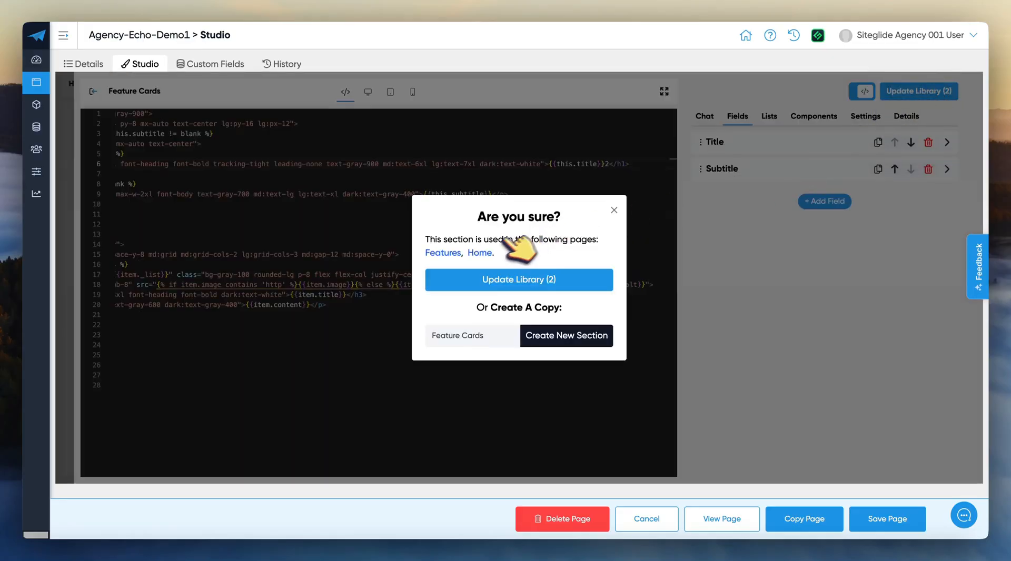
left_click(548, 287)
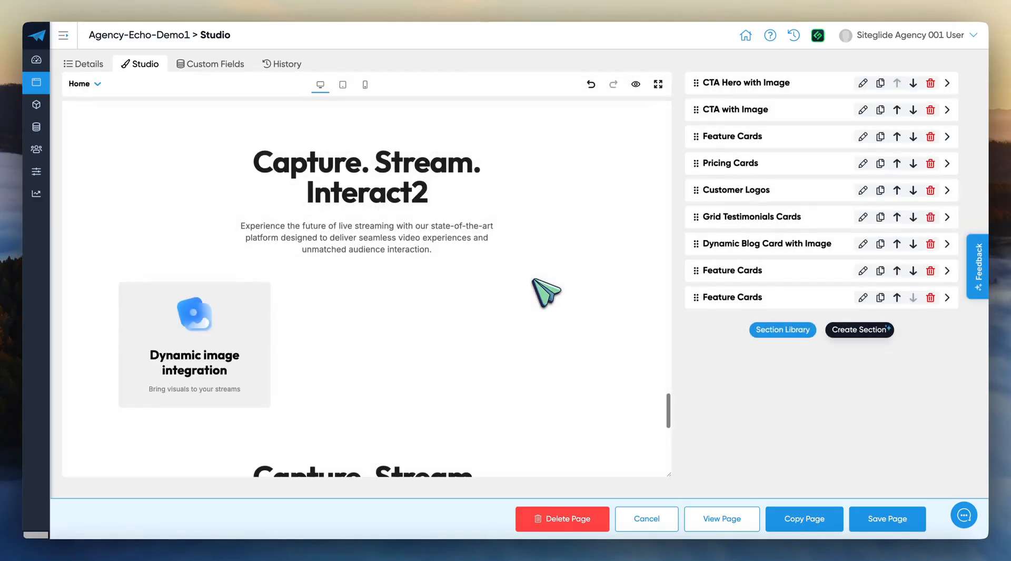
scroll(463, 295, "down", 10)
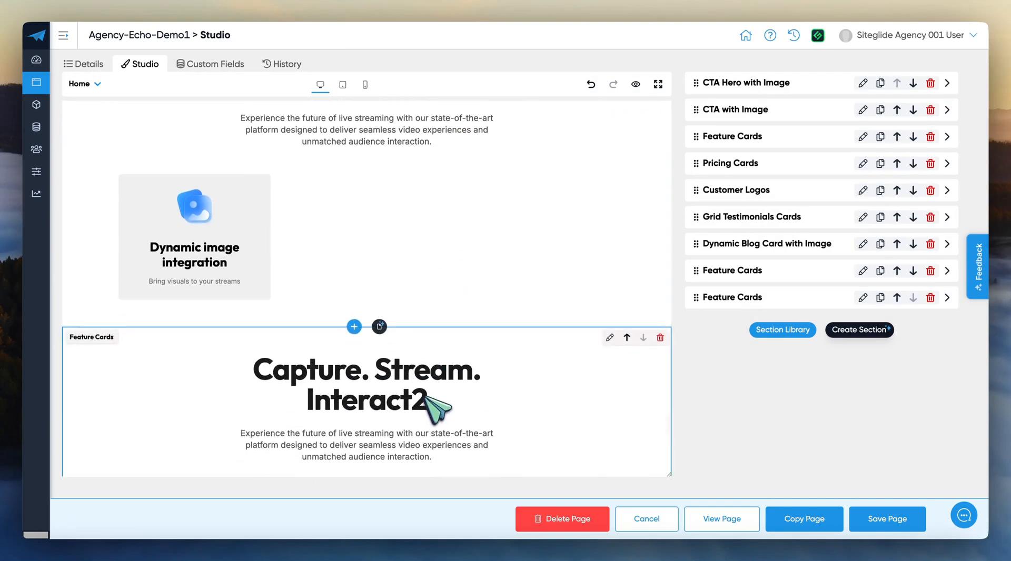
scroll(422, 397, "up", 1)
scroll(423, 398, "down", 1)
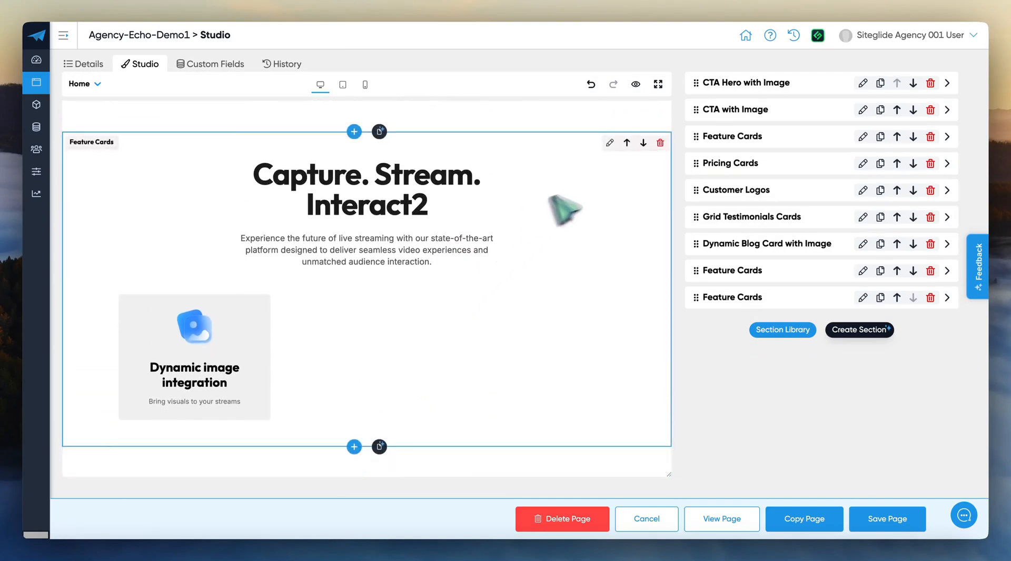
Remove the 2 after {{this.title}} in the upper Feature Cards duplicate's code and save it as a new section named Feature Cards New.
left_click(610, 143)
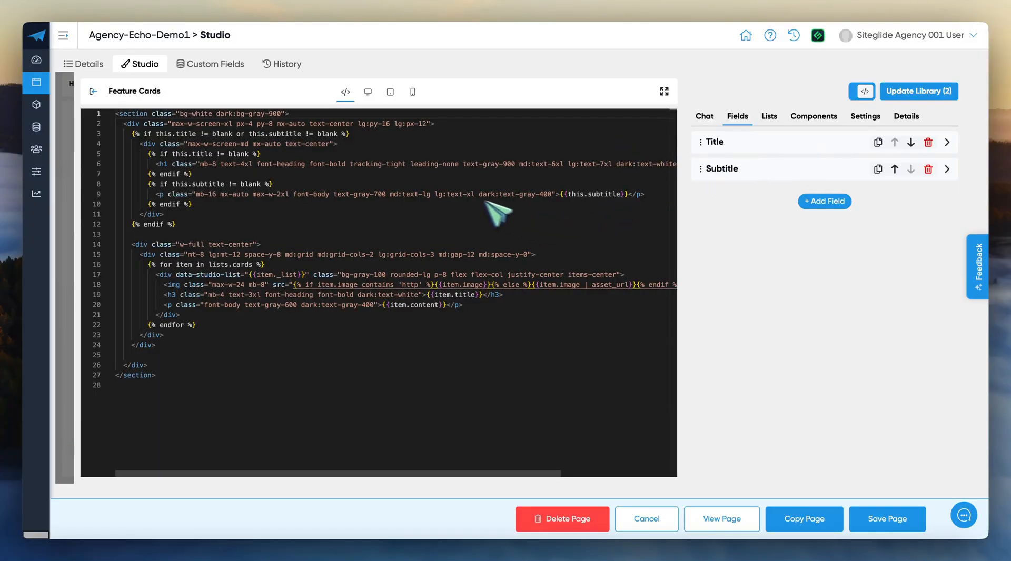
scroll(485, 207, "right", 5)
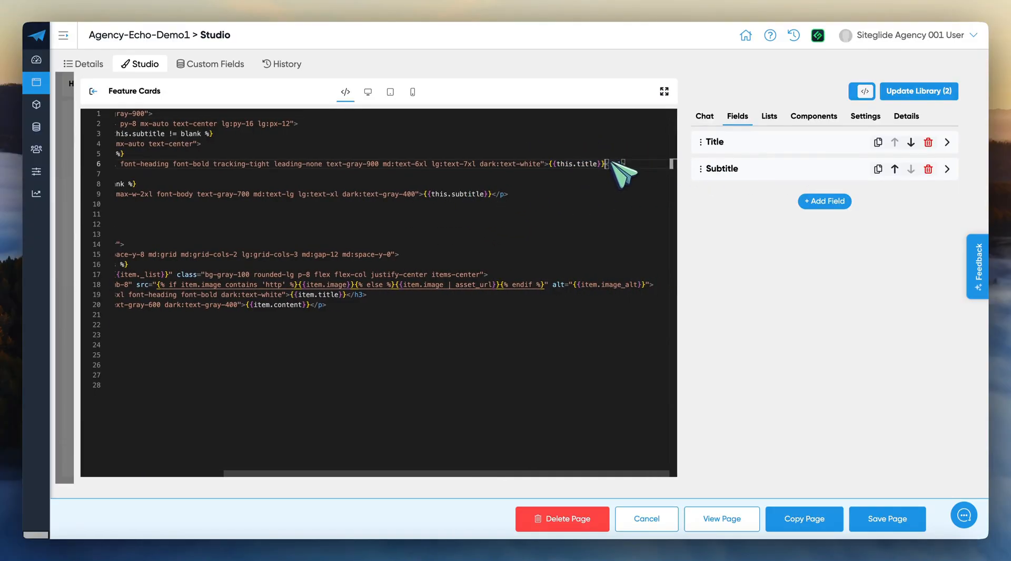
left_click(940, 93)
left_click(490, 334)
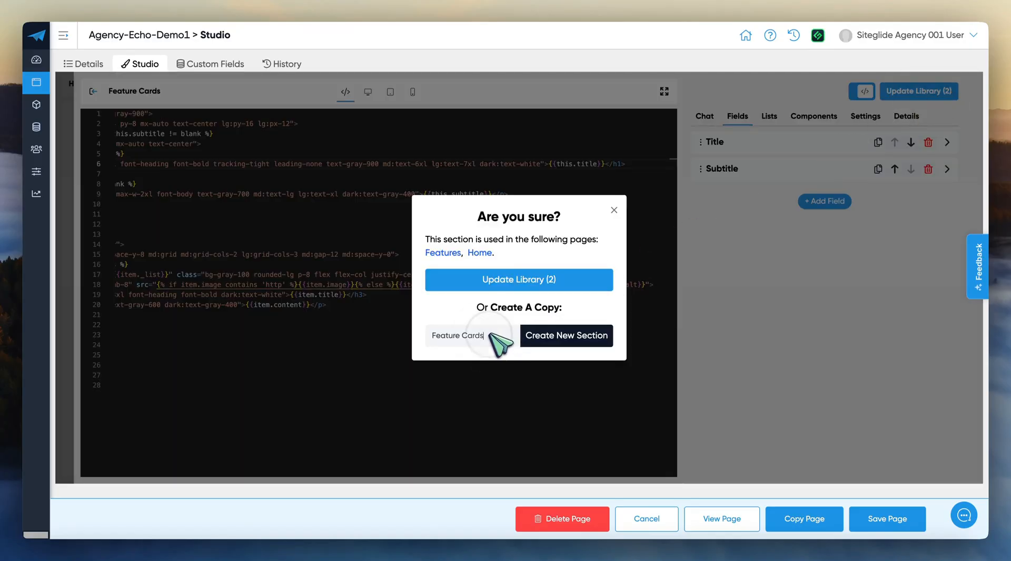
left_click(579, 336)
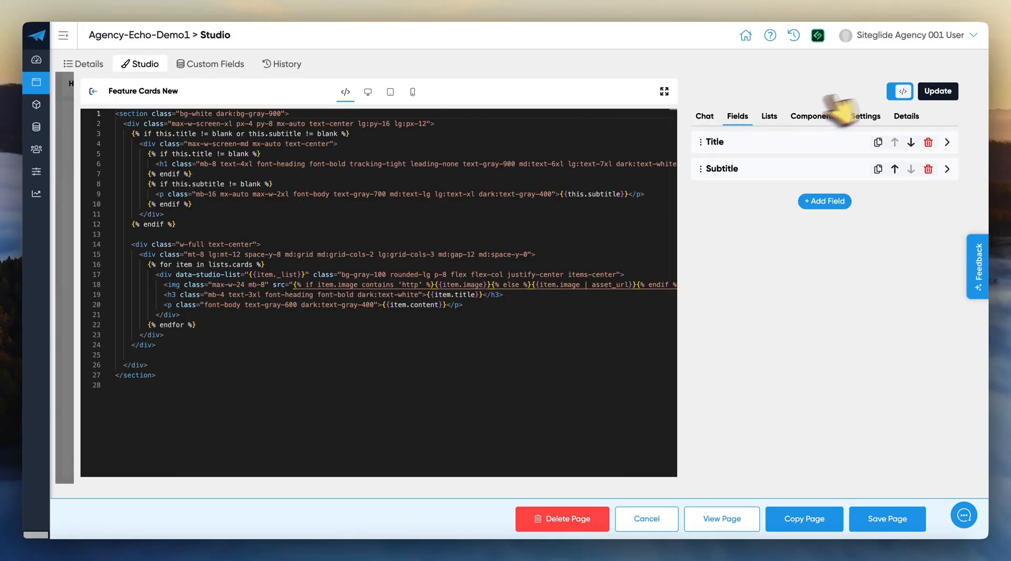
left_click(943, 91)
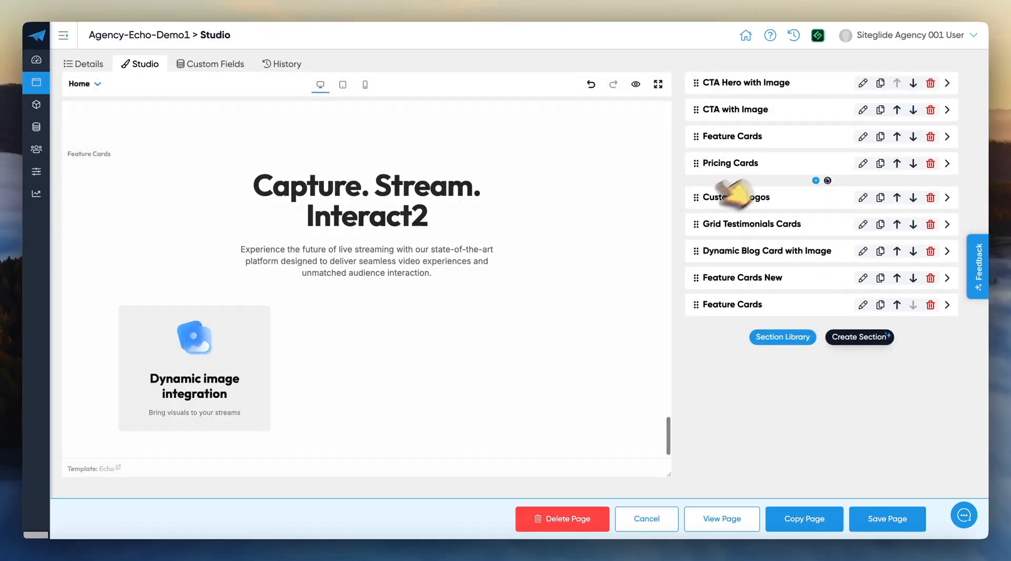
Compare the fields of the Feature Cards New and last Feature Cards sections, and inspect the latter's code.
scroll(598, 255, "down", 3)
scroll(600, 256, "up", 5)
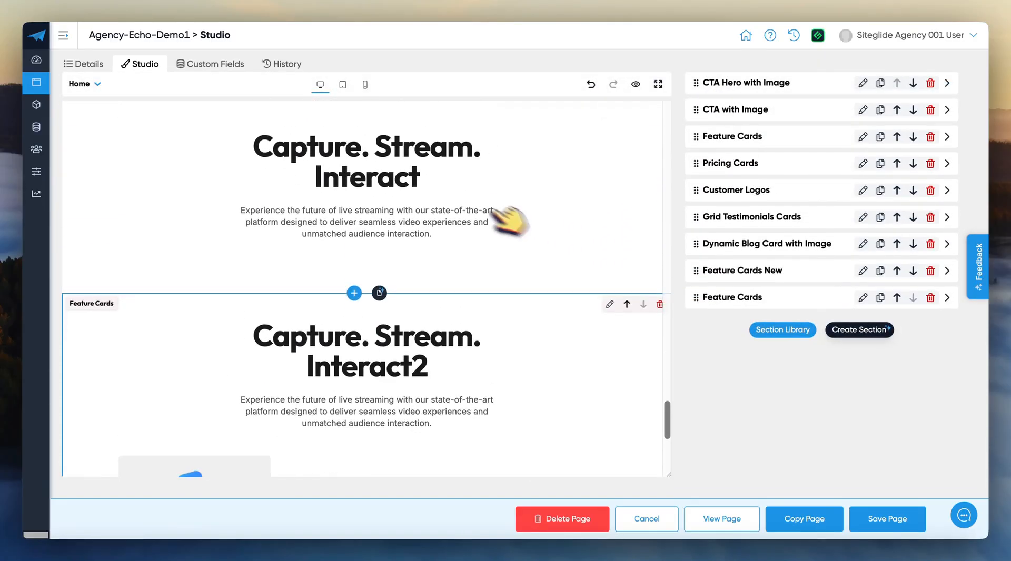
left_click(450, 198)
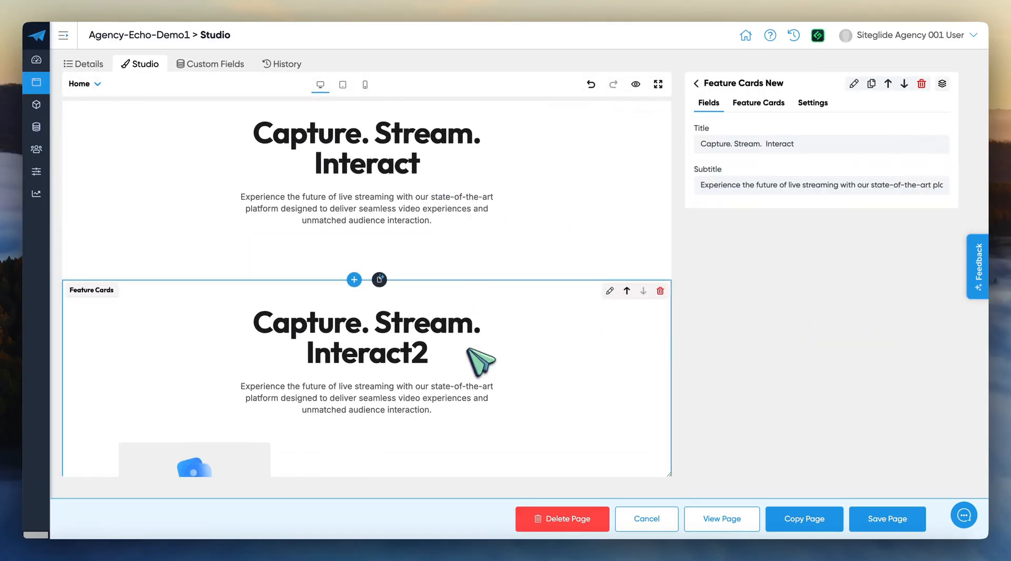
left_click(466, 363)
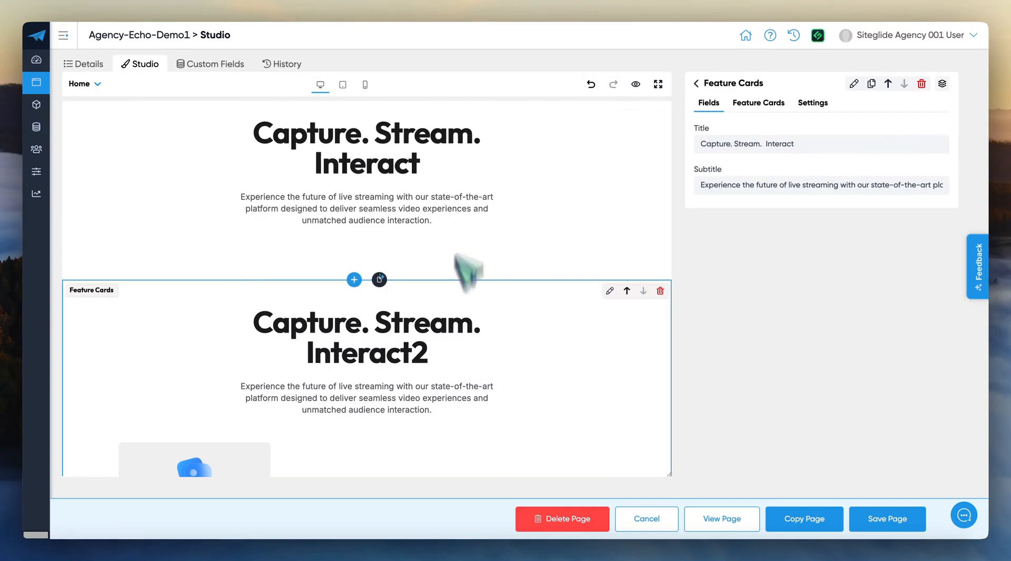
left_click(460, 170)
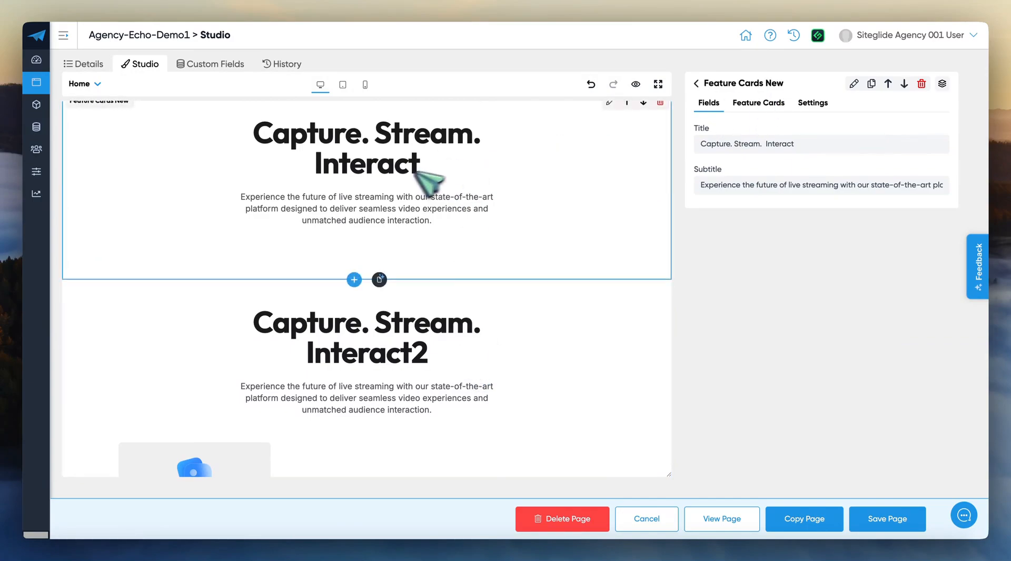
left_click(734, 81)
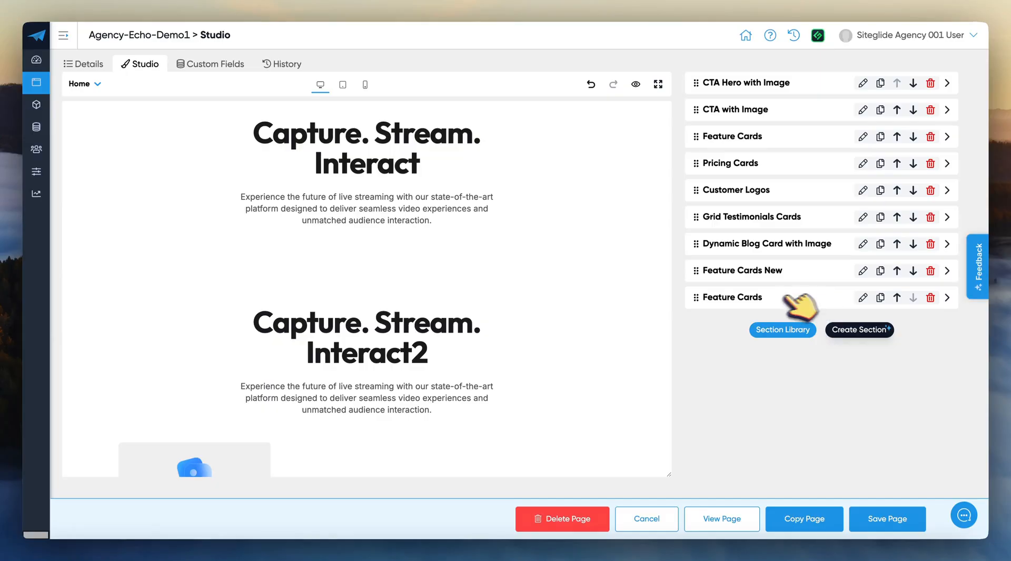
left_click(864, 298)
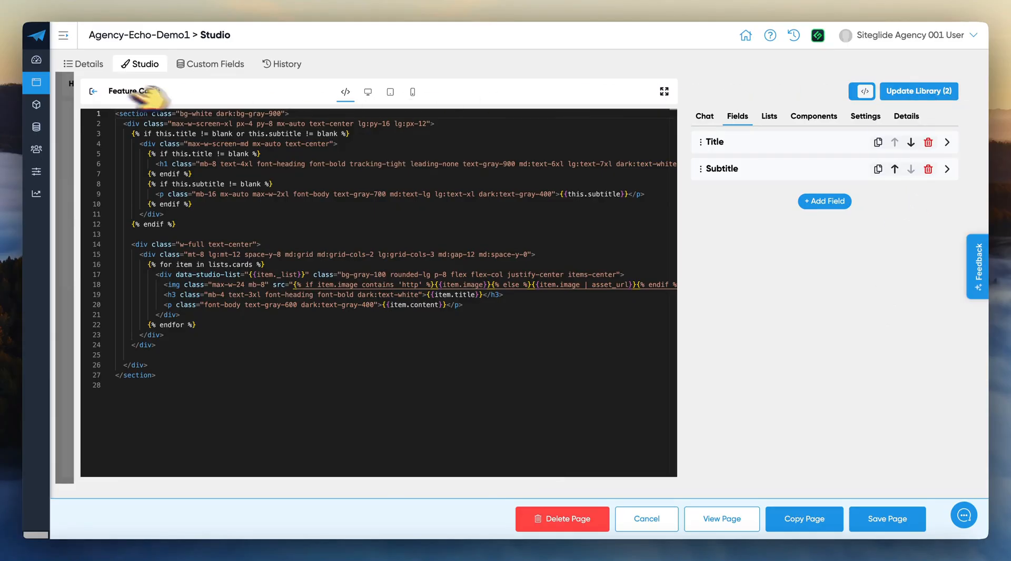
left_click(94, 91)
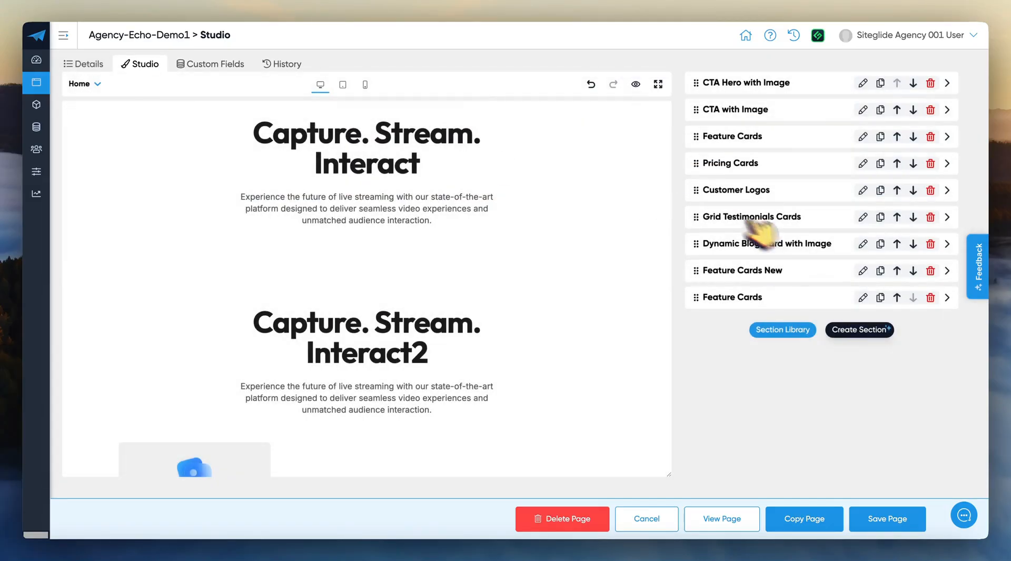
Inspect the code and field definitions of the Feature Cards New section.
left_click(862, 271)
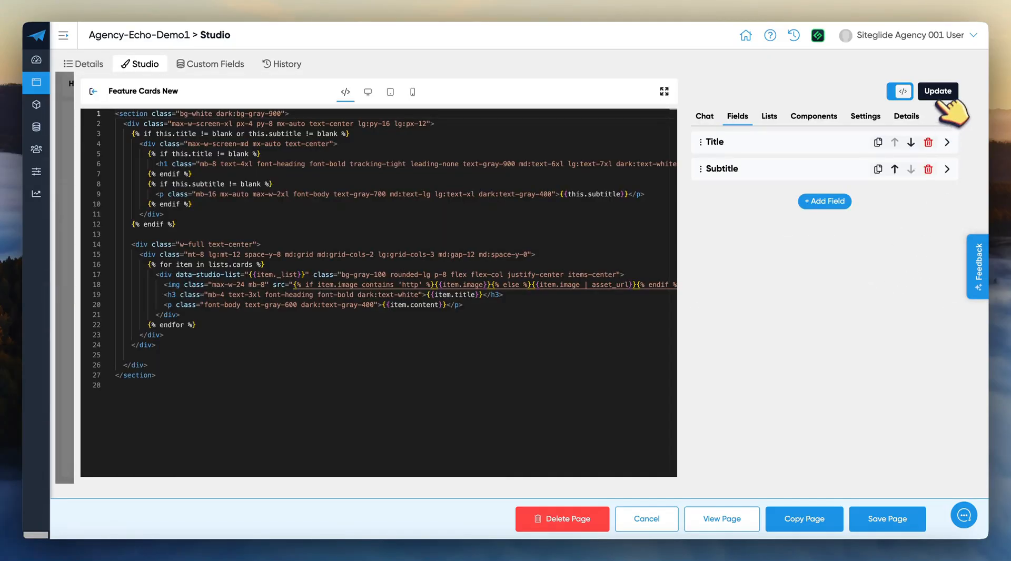
left_click(95, 91)
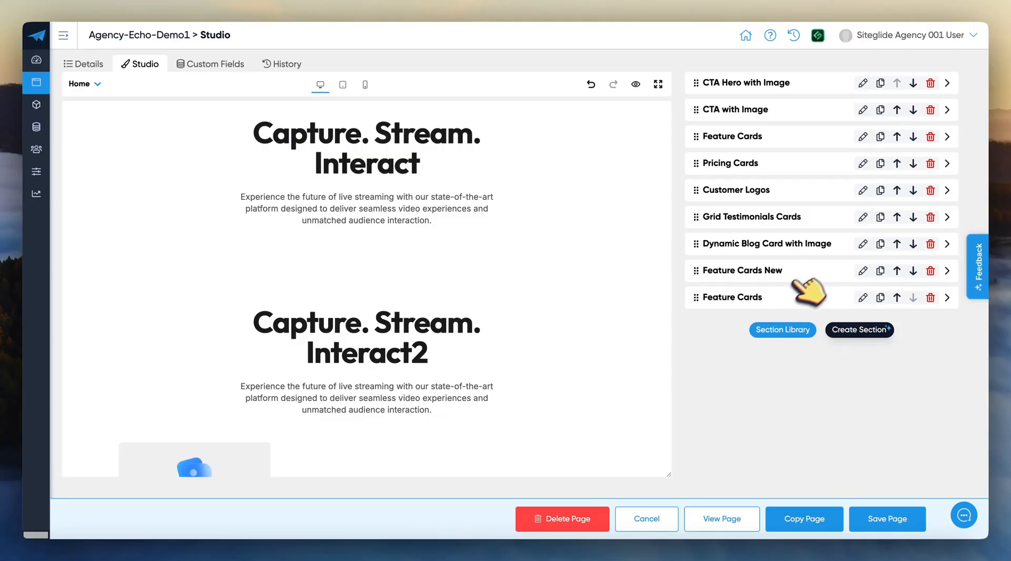
Create a new section from the AI chat prompt "pricing section", then save and insert it on the page.
left_click(848, 325)
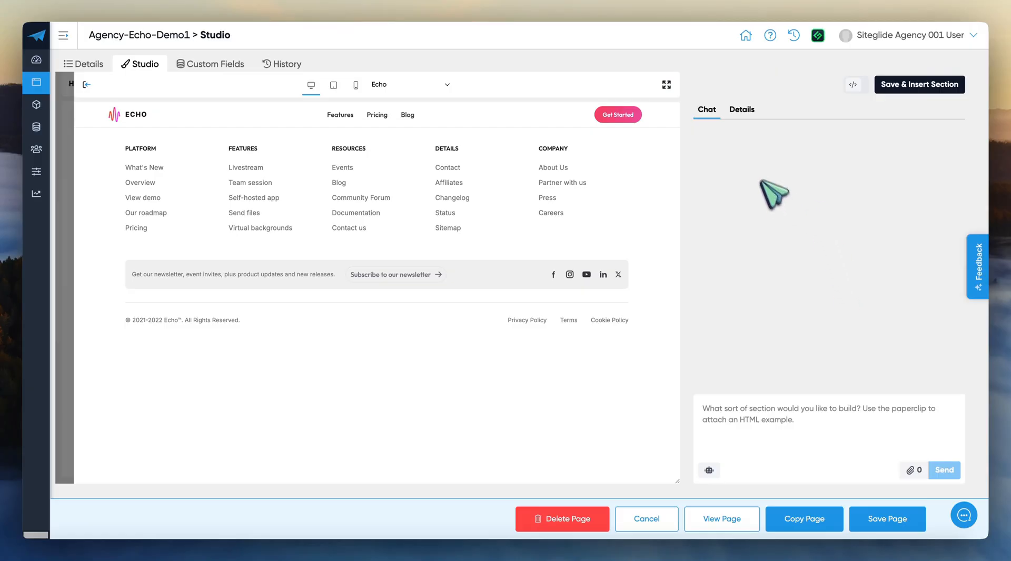
left_click(854, 84)
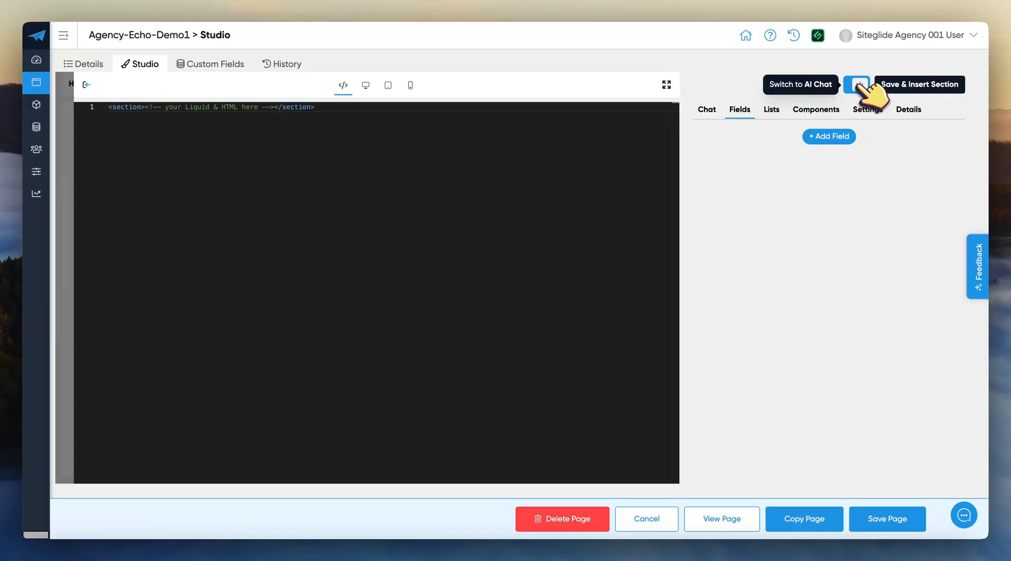
left_click(854, 84)
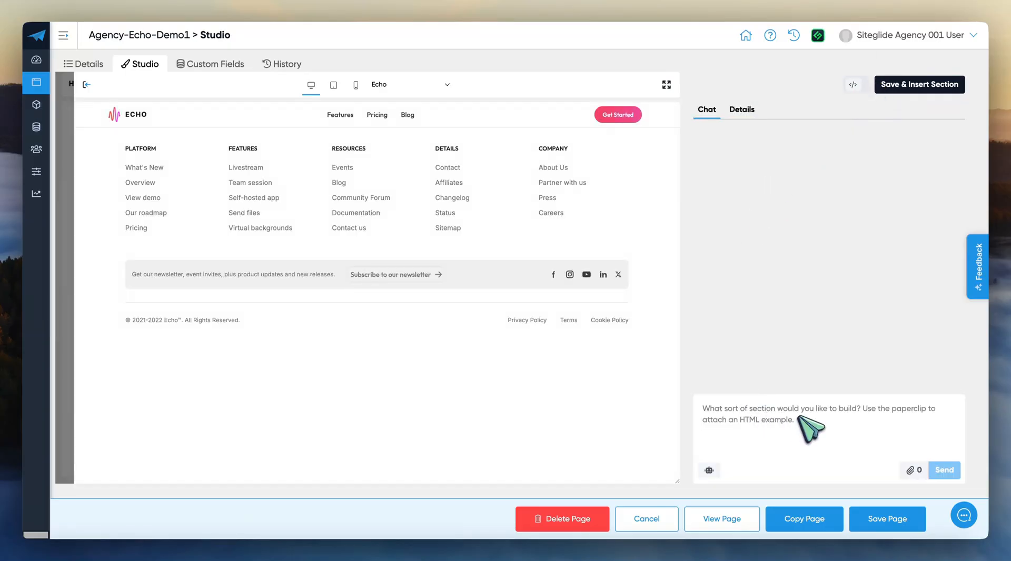
type("pricing")
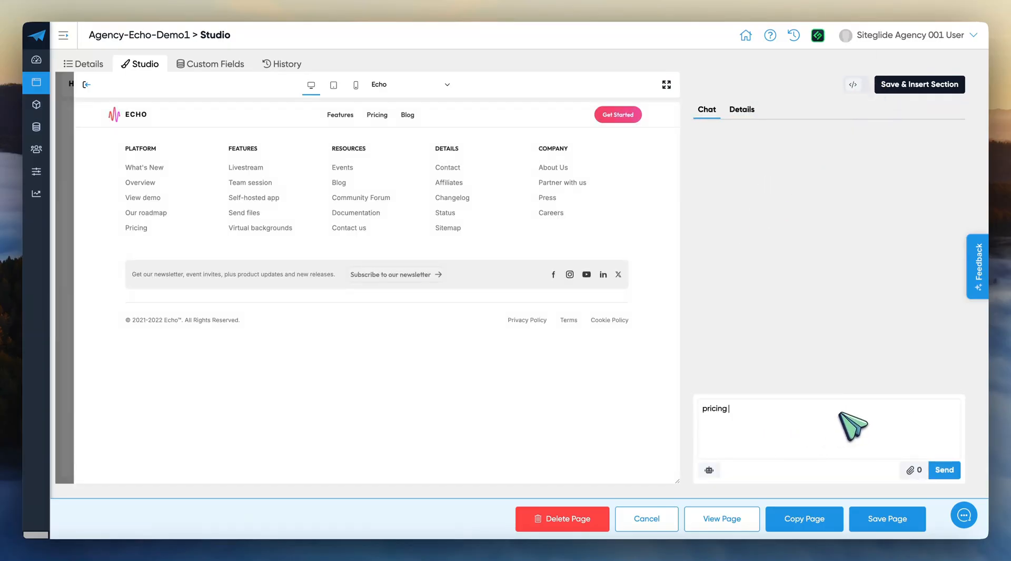
type(" section")
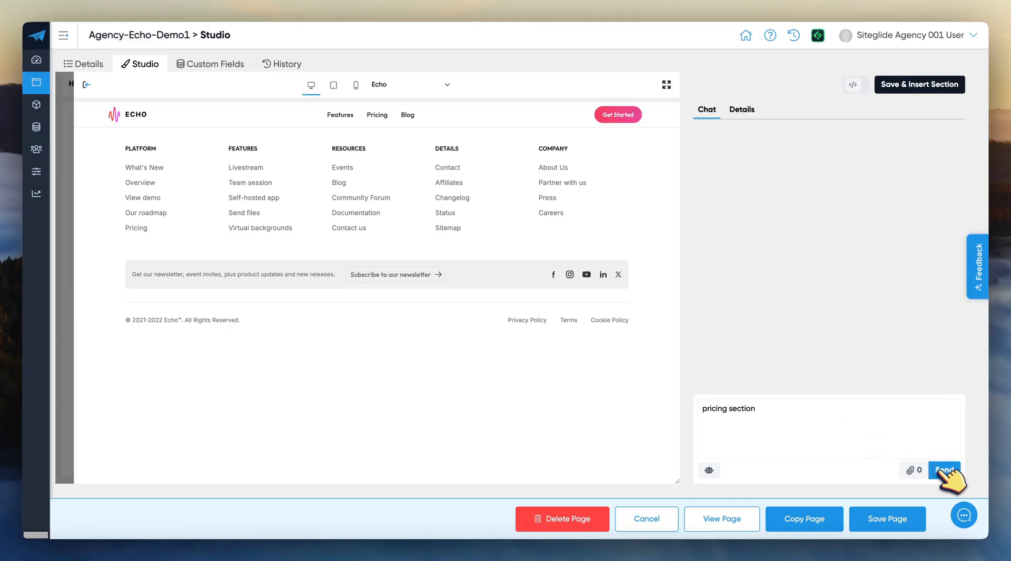
left_click(944, 469)
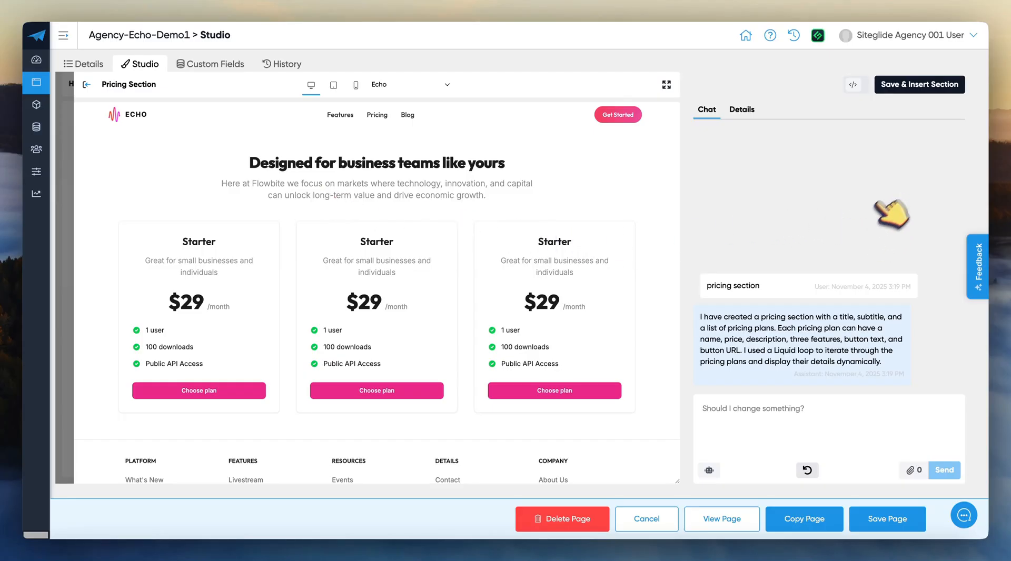
left_click(924, 84)
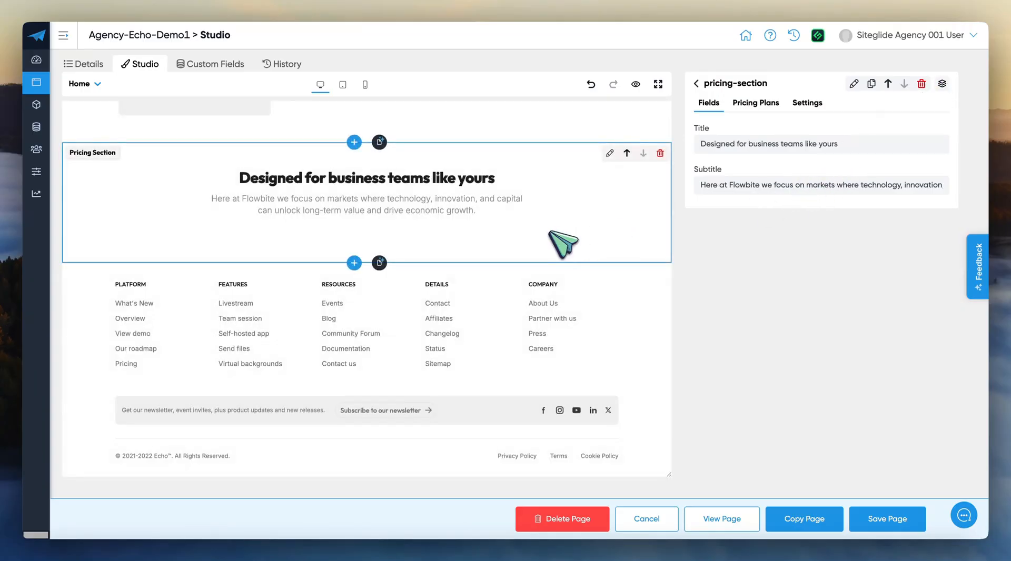
Add two items to the Pricing Plans list of the new pricing section and return to the section list.
left_click(551, 228)
left_click(758, 103)
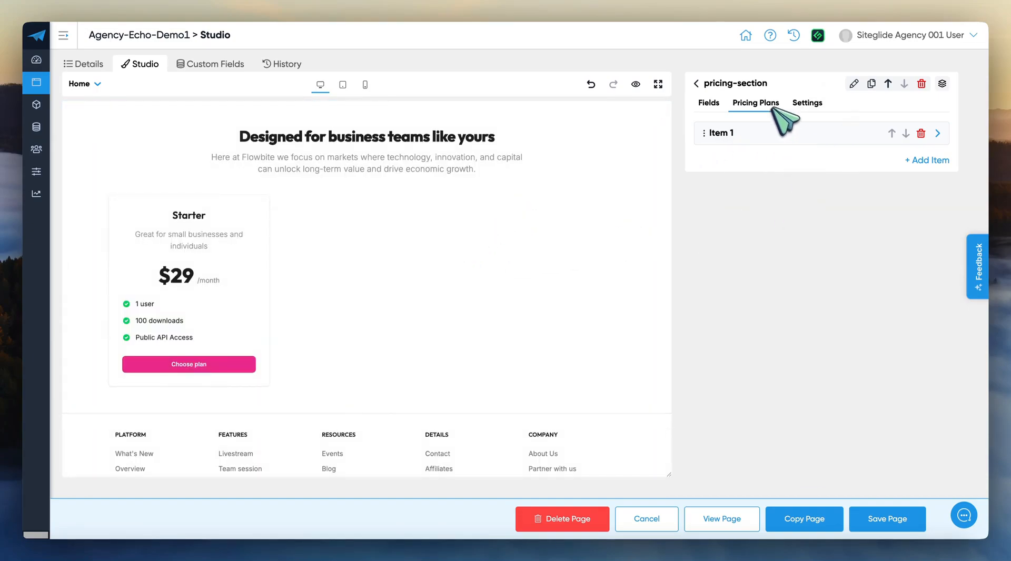
left_click(927, 161)
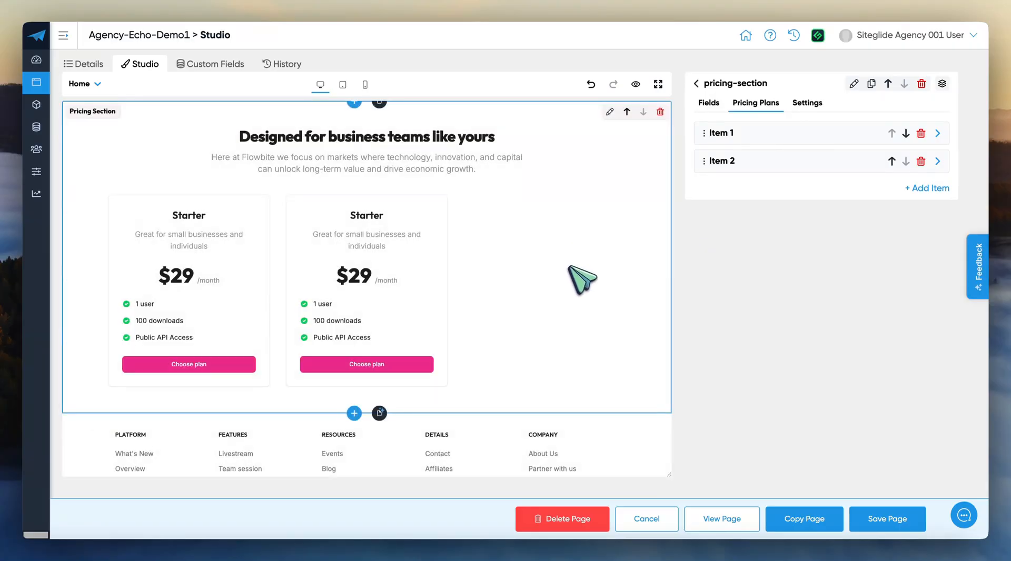
left_click(740, 82)
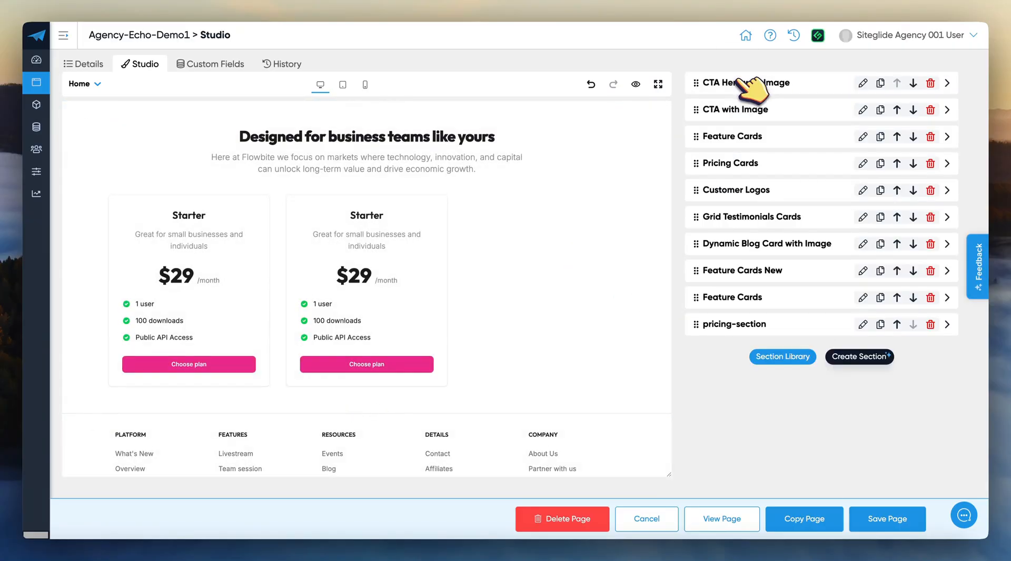
Review the fields and Pricing Plans items of the pricing-section entry.
left_click(758, 324)
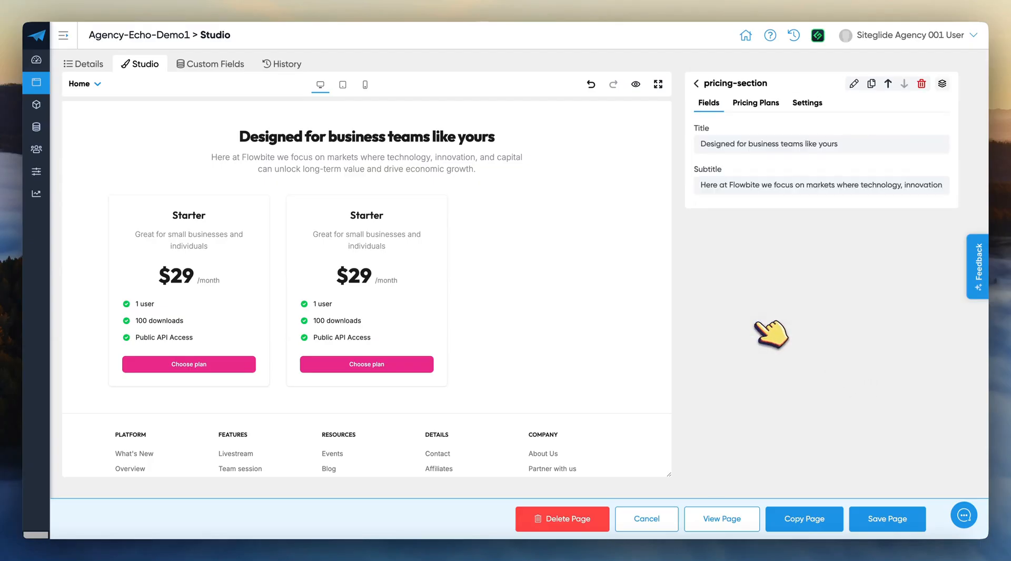
left_click(768, 103)
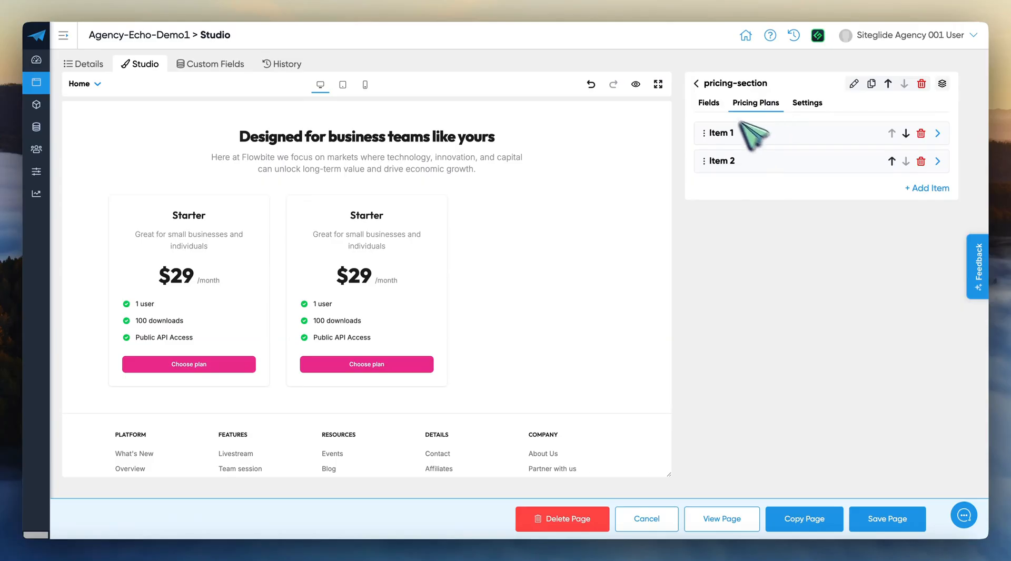
left_click(730, 83)
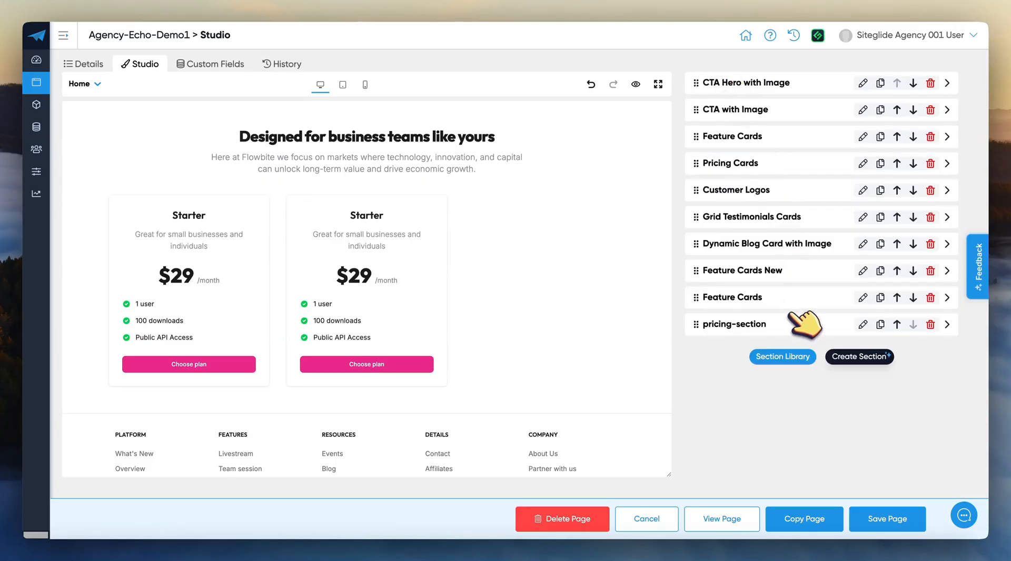